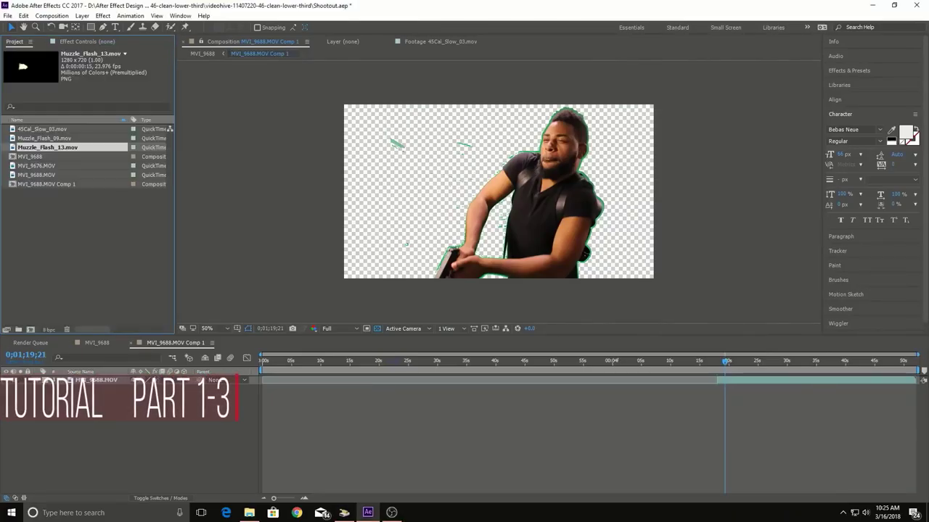
- Switch off all keying effects on the MVI_9688.MOV layer and re-enable Color Key through Color Key 5 one at a time
key(F3)
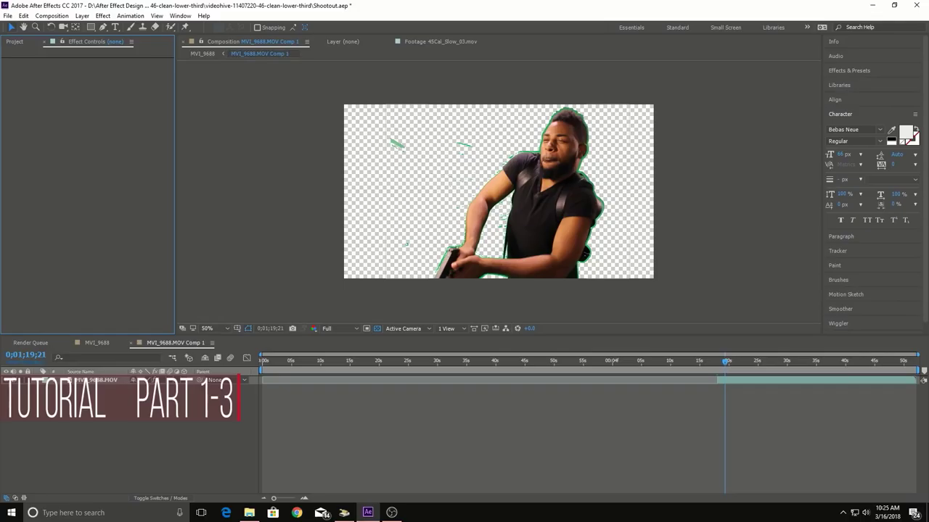
click(97, 380)
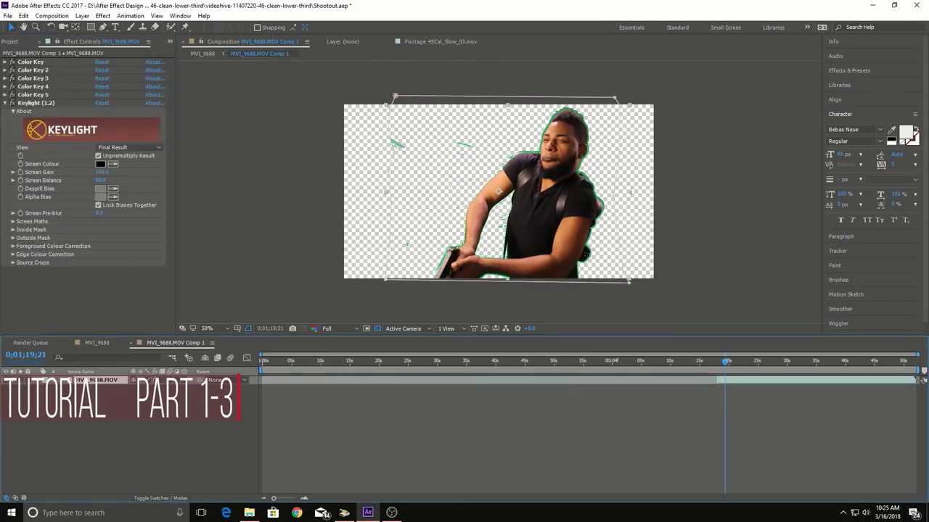
drag(13, 103, 12, 62)
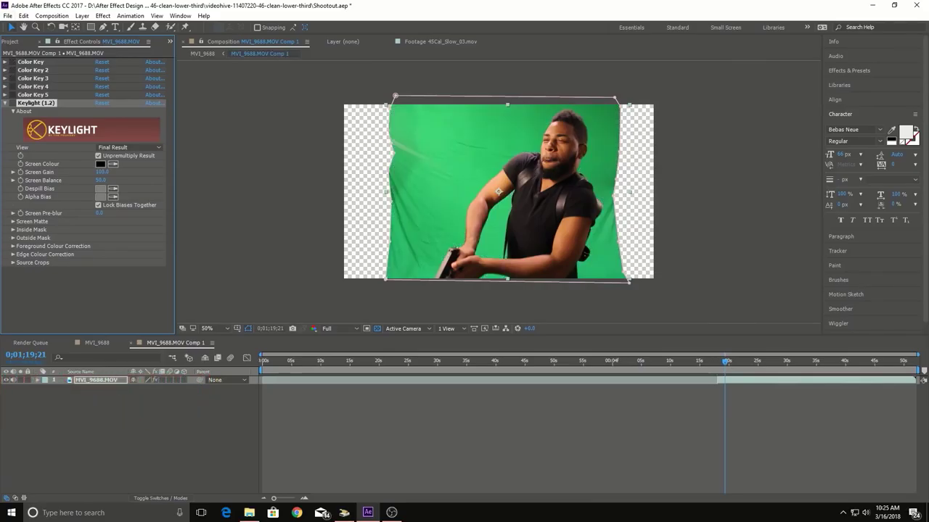
click(11, 62)
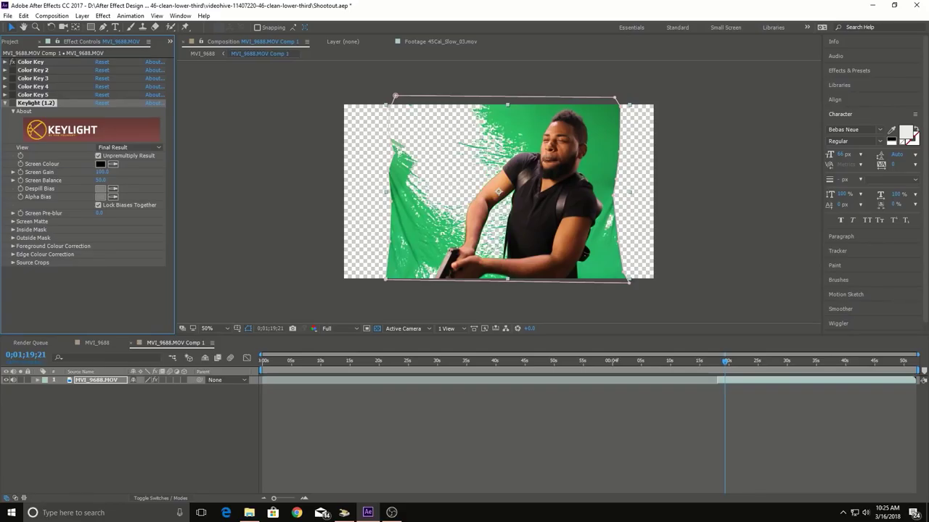
click(10, 70)
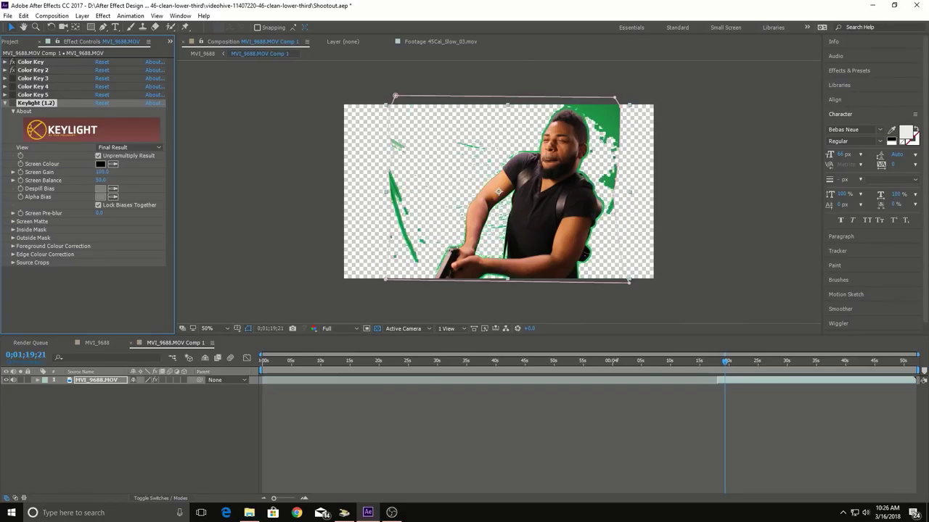
click(11, 78)
click(11, 86)
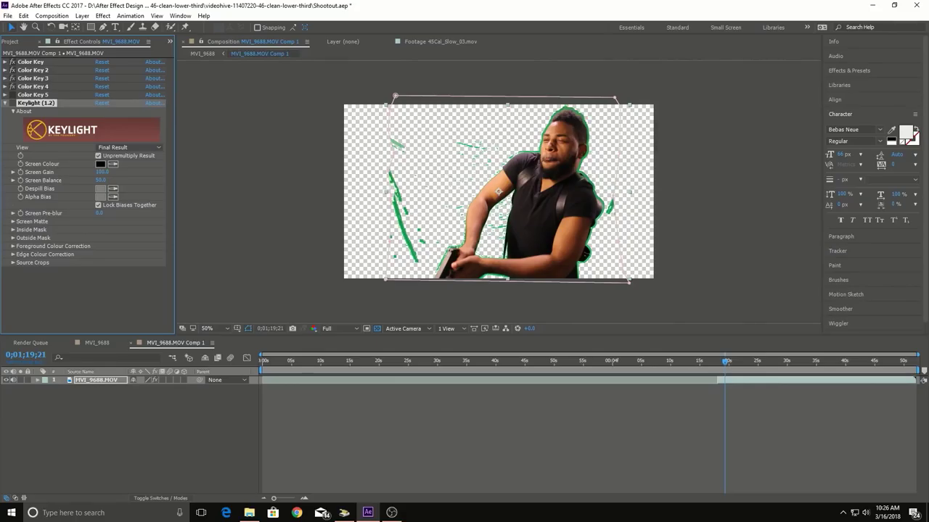
click(11, 94)
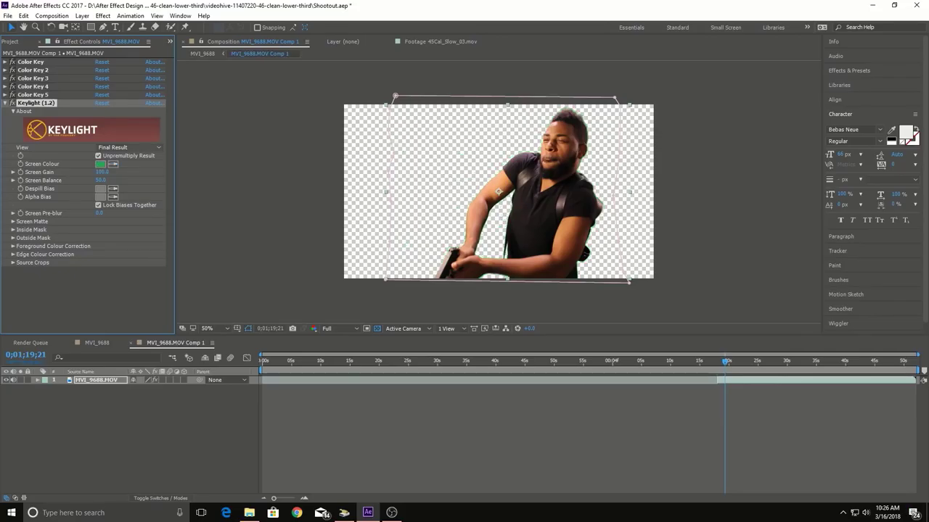
- Show Keylight's Screen Matte view and clean the matte with Clip Black at 51 and Clip White at 77
click(131, 148)
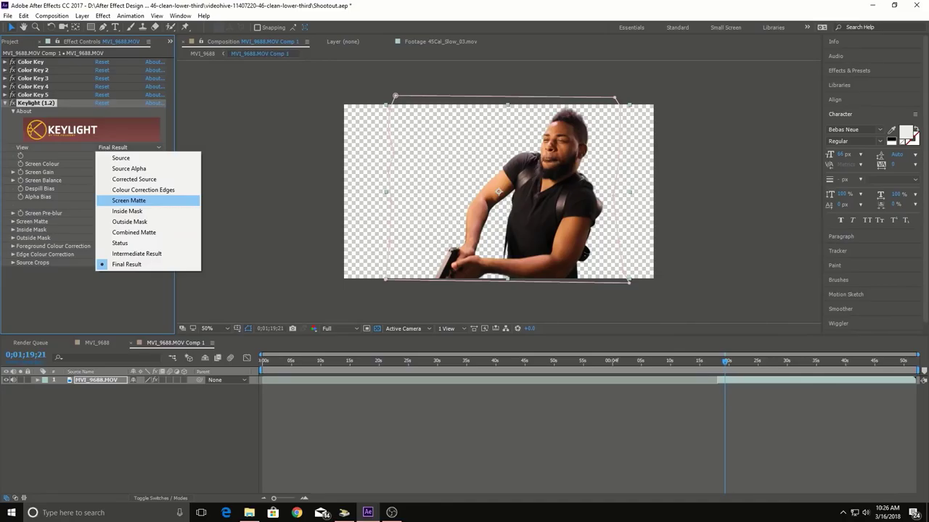
click(128, 200)
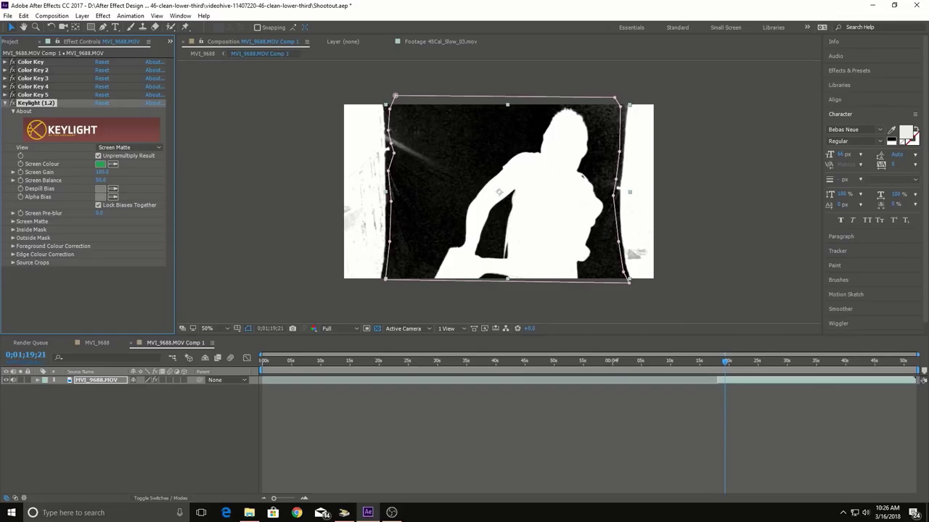
click(13, 221)
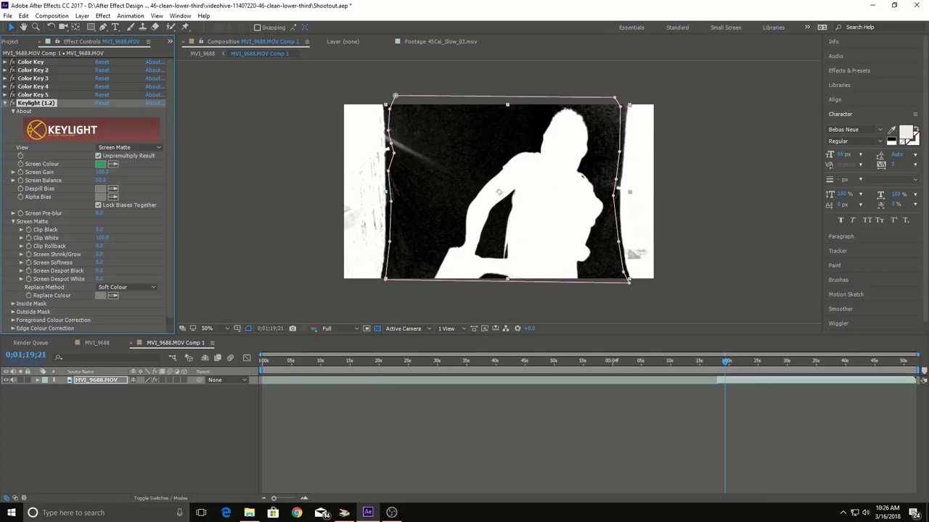
drag(102, 238, 98, 238)
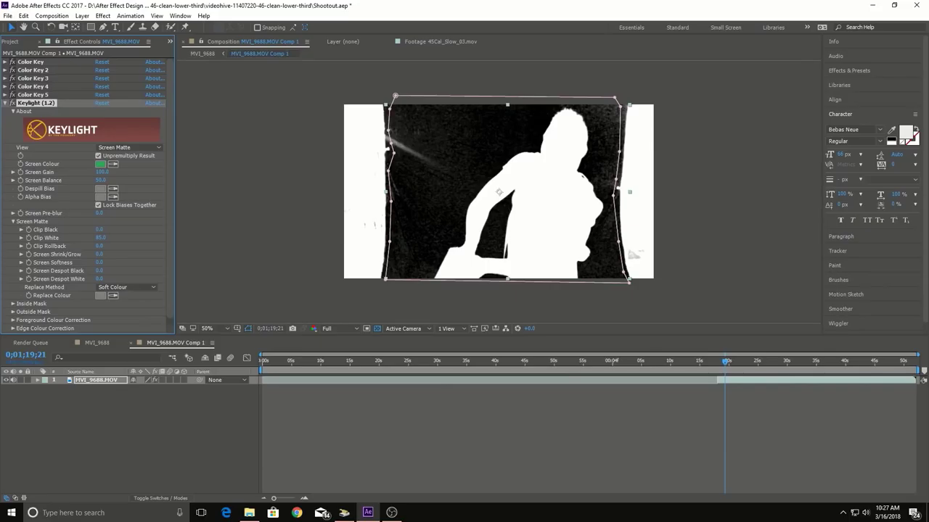
drag(99, 229, 112, 229)
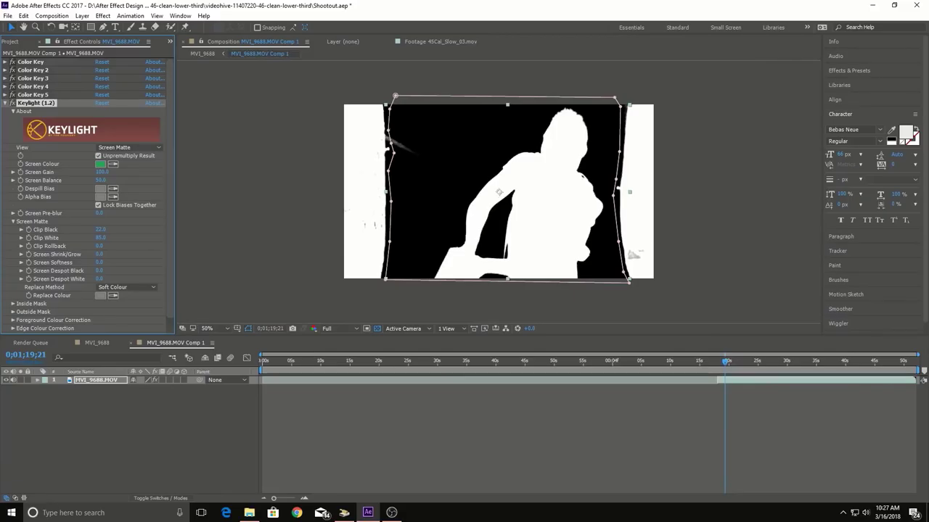
drag(101, 237, 121, 229)
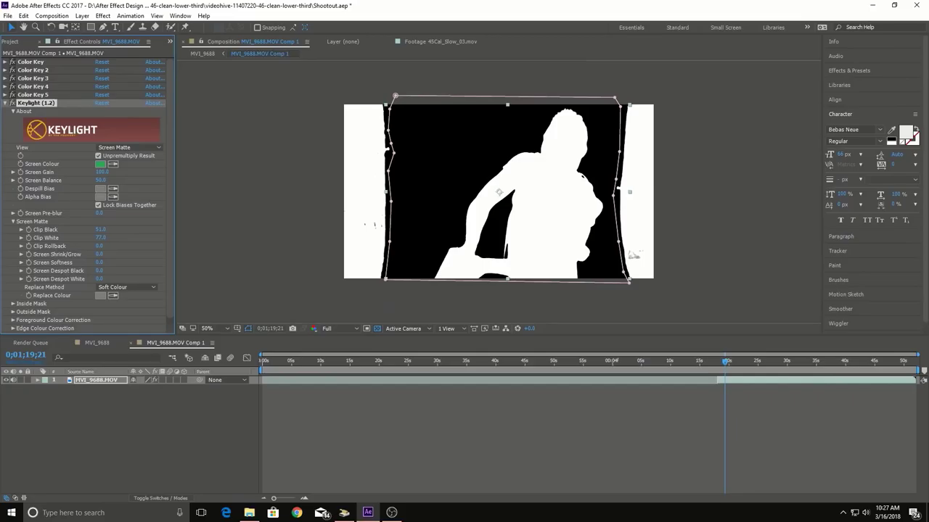
- Check the matte at another frame, return to about 0;01;19;10, and set Keylight's view back to Final Result
drag(724, 361, 727, 361)
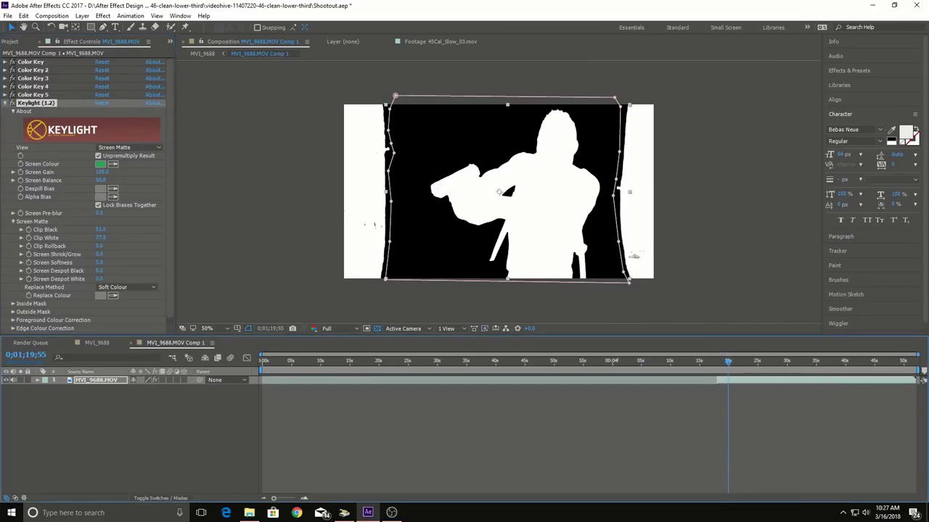
click(724, 361)
click(129, 147)
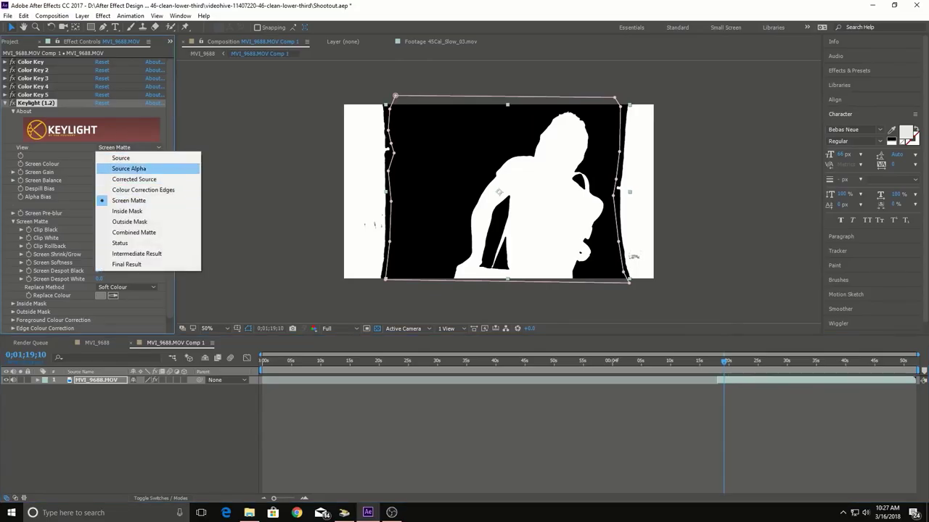
click(127, 264)
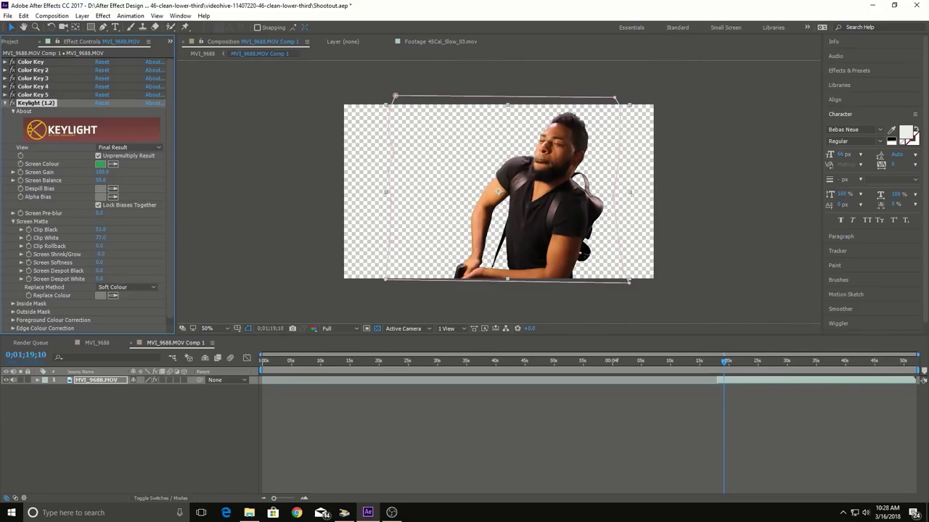
- Set Keylight's Screen Shrink/Grow to -0.3 and its Replace Method to Hard Colour
click(101, 253)
text(1)
key(Return)
click(124, 288)
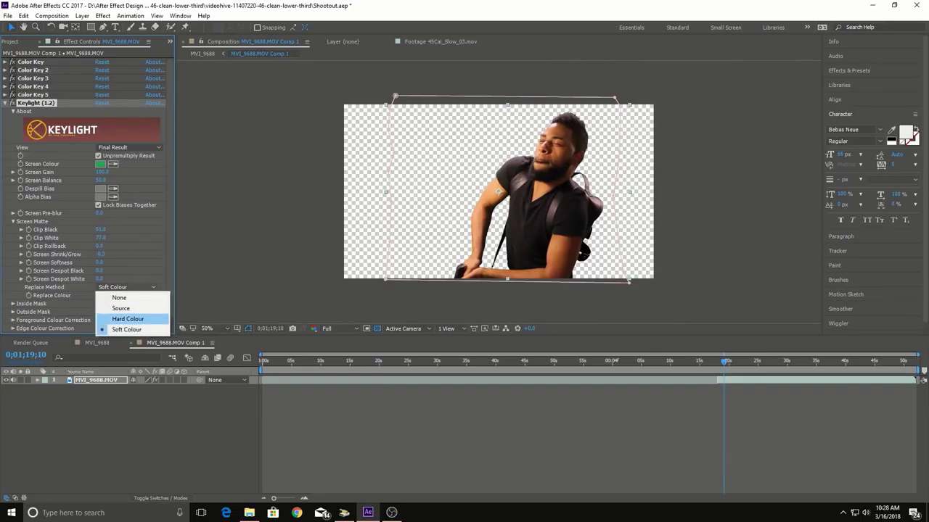
click(127, 319)
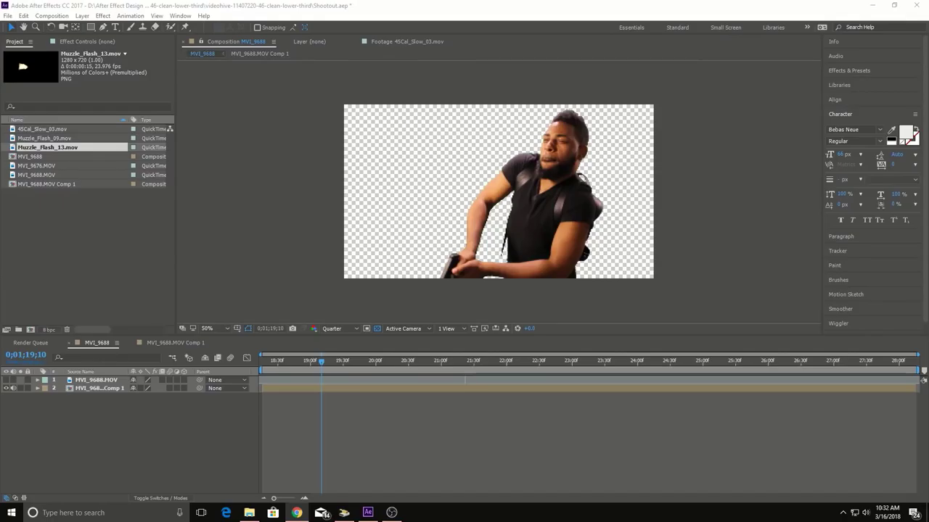
- Set the MVI_9688 composition's preview resolution to Half and inspect the keyed actor's edges at 100% magnification
click(337, 329)
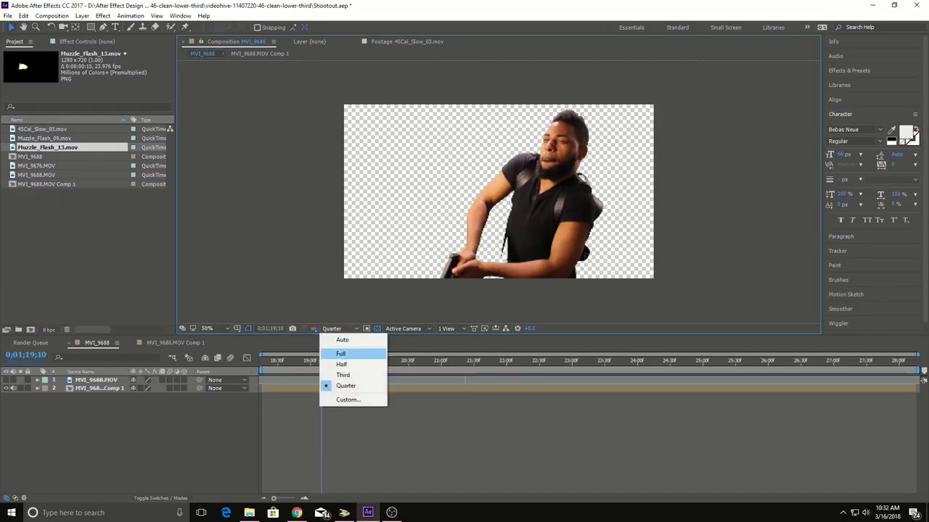
click(341, 365)
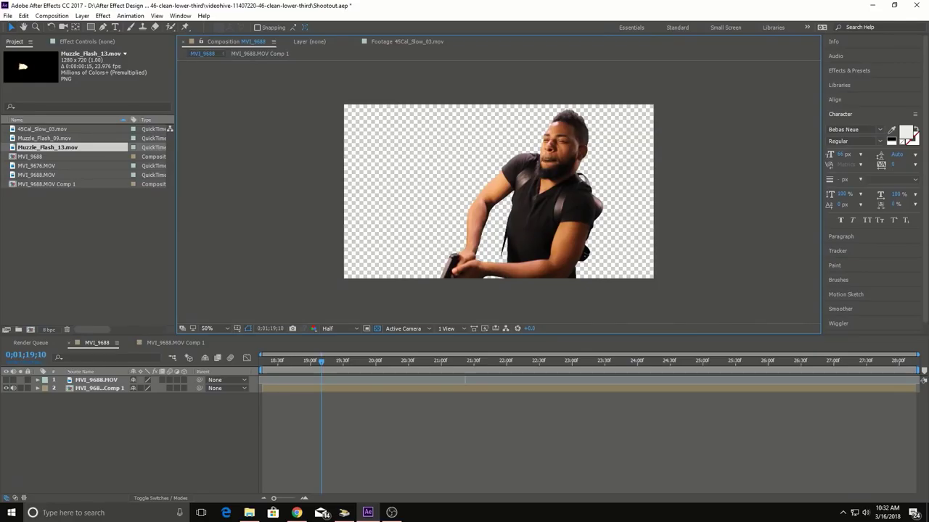
key(period)
key(comma)
key(period)
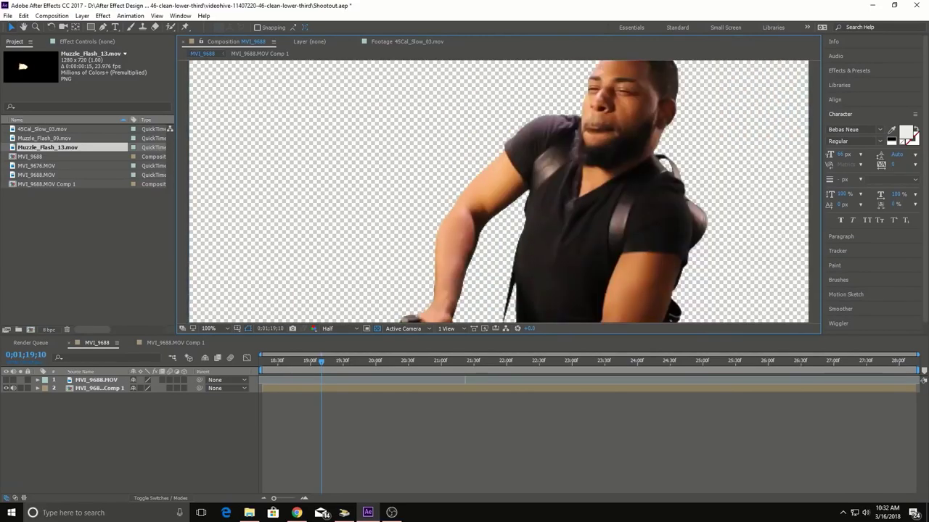
key(comma)
- Import the alley image Cv6cWG4UEAEub_q.jpg and place it in the MVI_9688 composition beneath the keyed footage layer
key(alt+Tab)
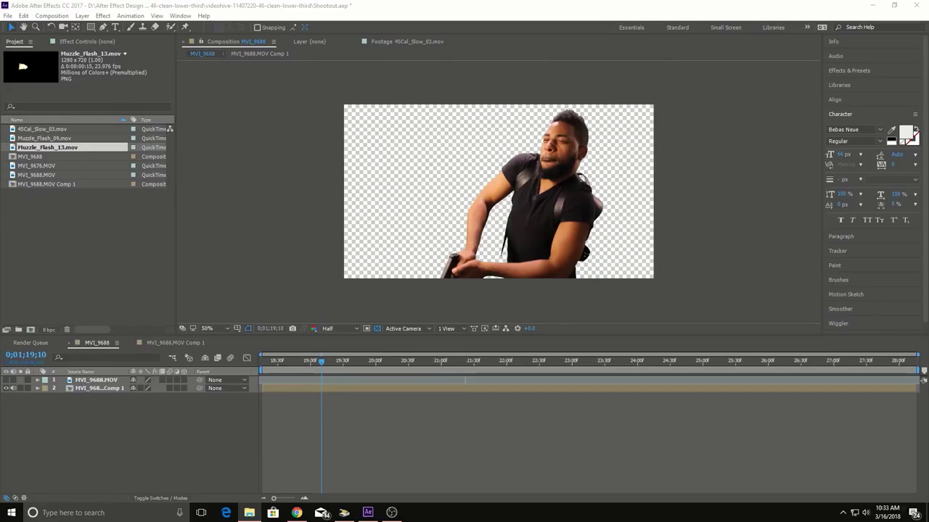
drag(142, 521, 31, 222)
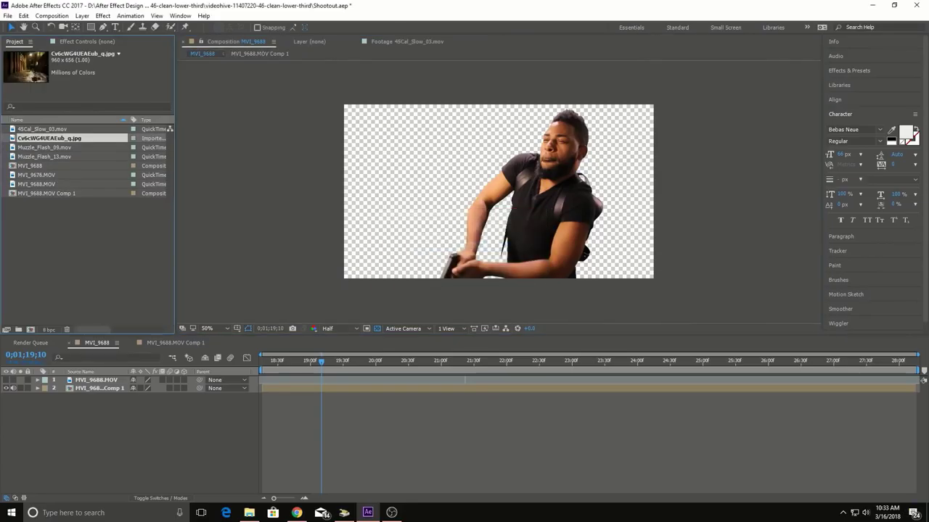
drag(50, 138, 499, 192)
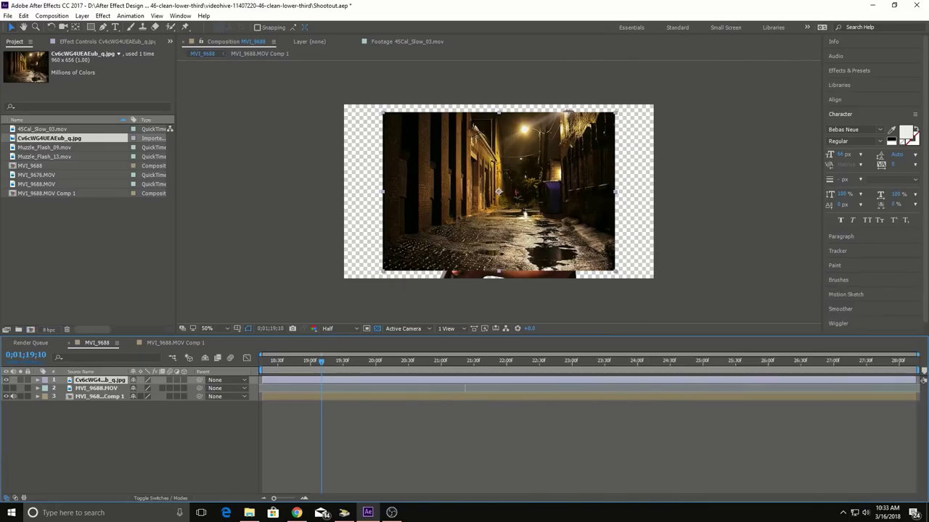
drag(101, 380, 100, 400)
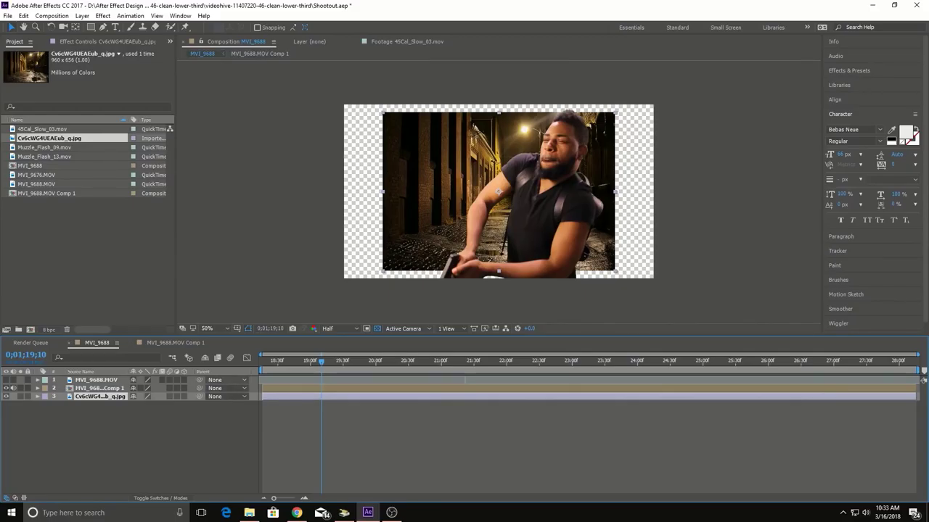
- Make the keyed footage and alley layers 3D, then push the alley back in Z and enlarge and reposition it to fill the frame
click(184, 396)
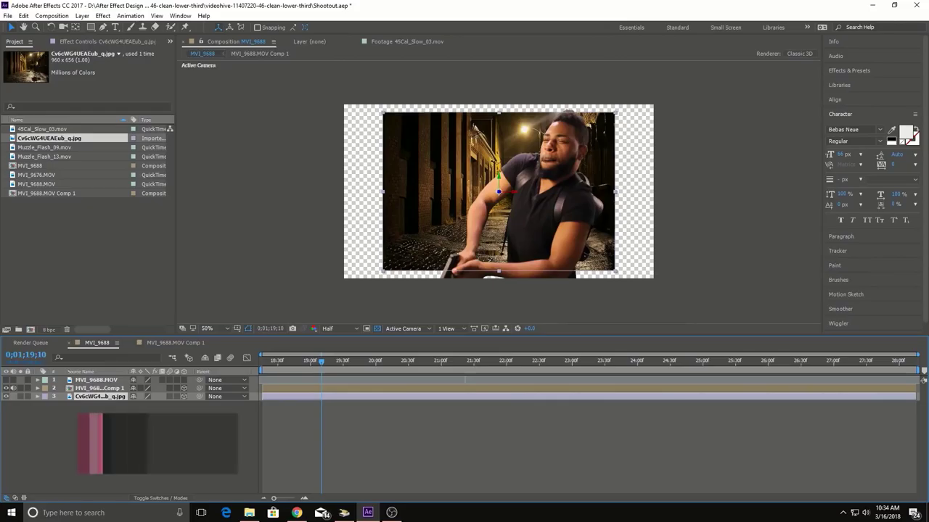
drag(498, 191, 499, 191)
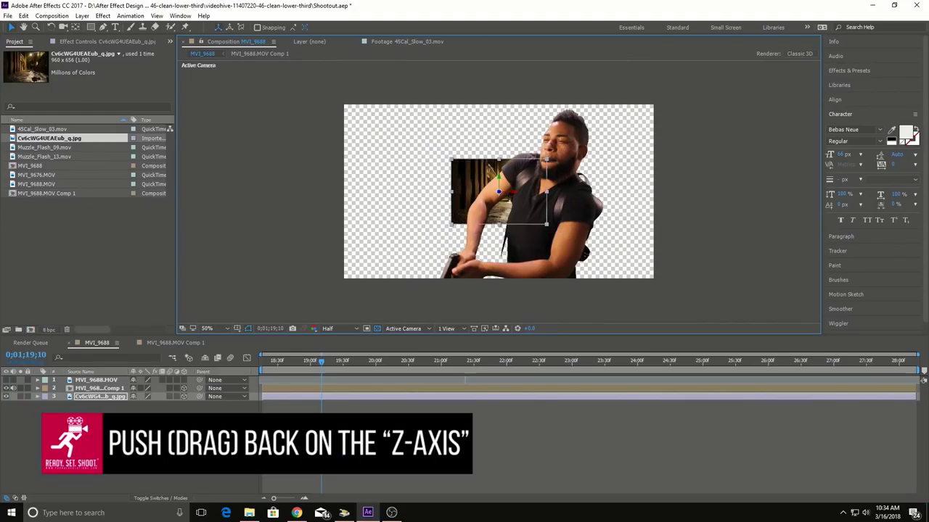
drag(546, 224, 682, 317)
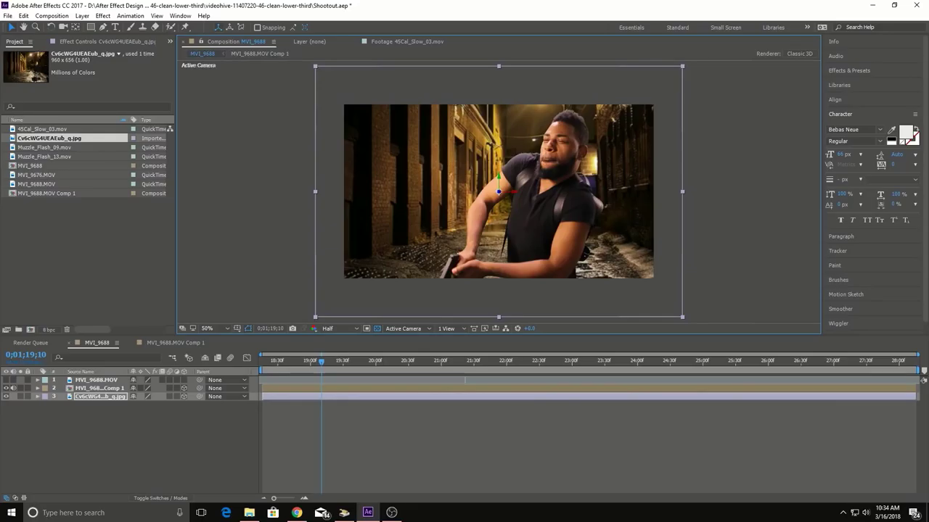
drag(498, 192, 506, 202)
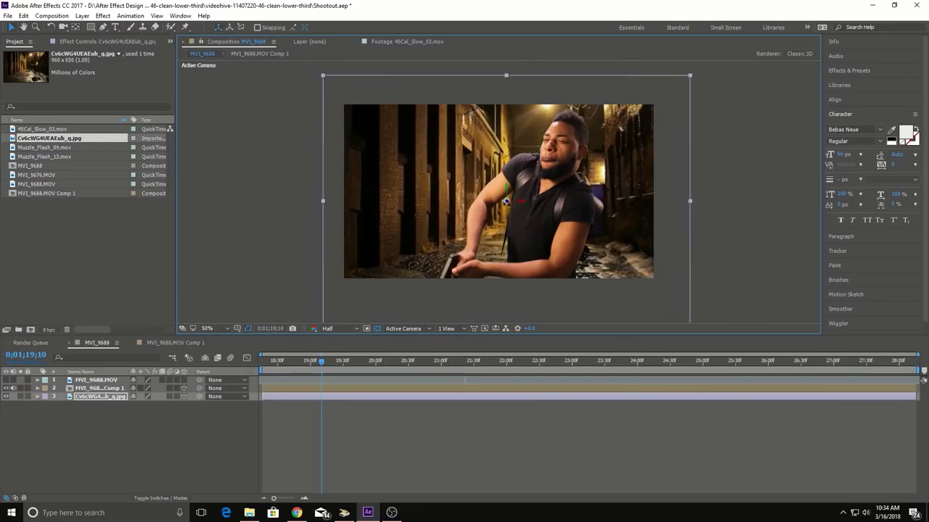
drag(506, 203, 502, 186)
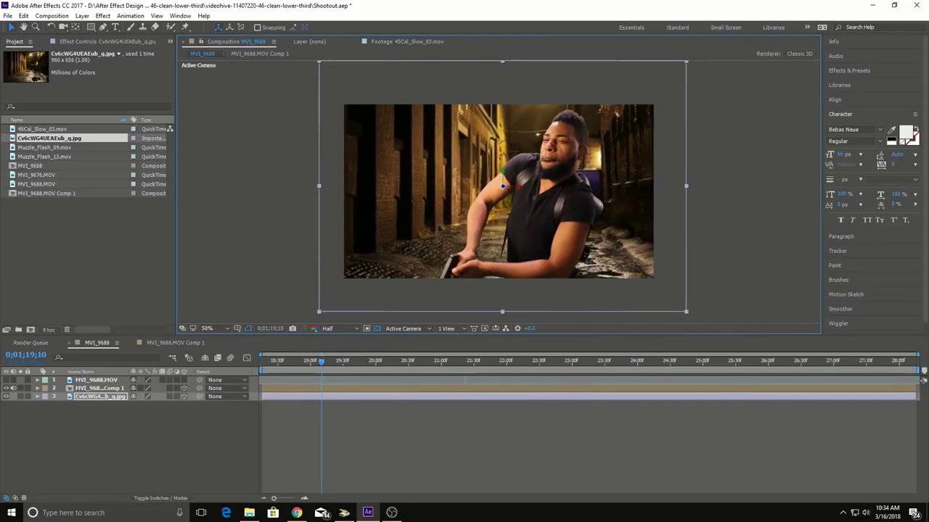
- Apply Fast Blur to the alley background with Repeat Edge Pixels on and raise its Blurriness until the alley looks out of focus
click(102, 15)
mouse_move(120, 189)
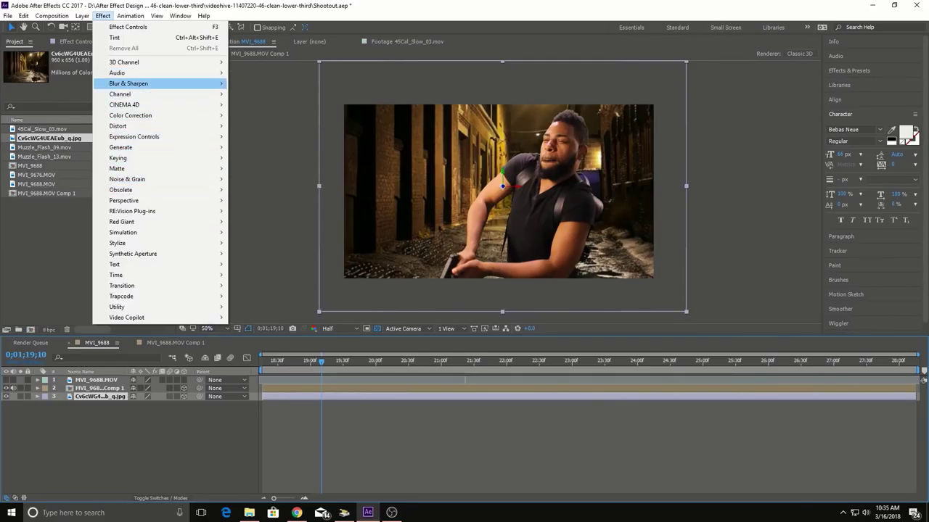
mouse_move(128, 83)
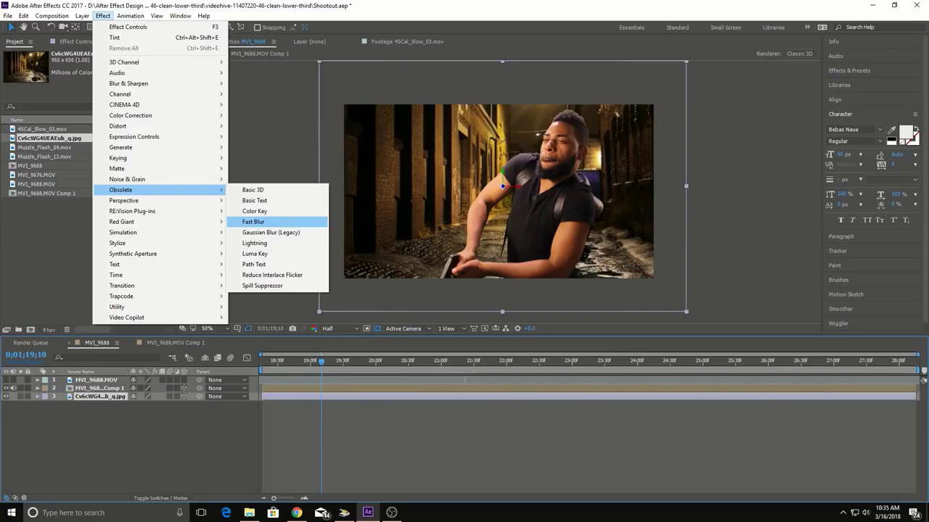
click(253, 221)
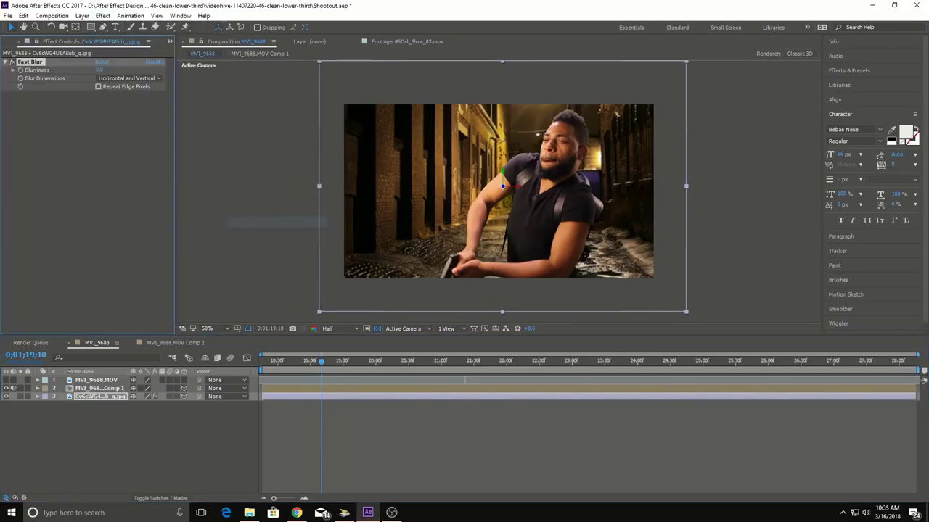
click(98, 87)
drag(99, 70, 104, 70)
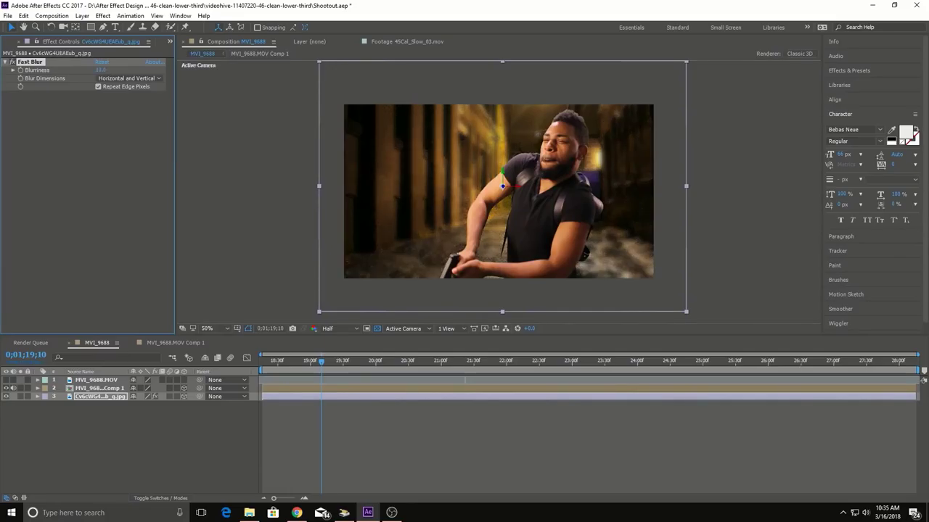
drag(101, 70, 105, 70)
key(ctrl+0)
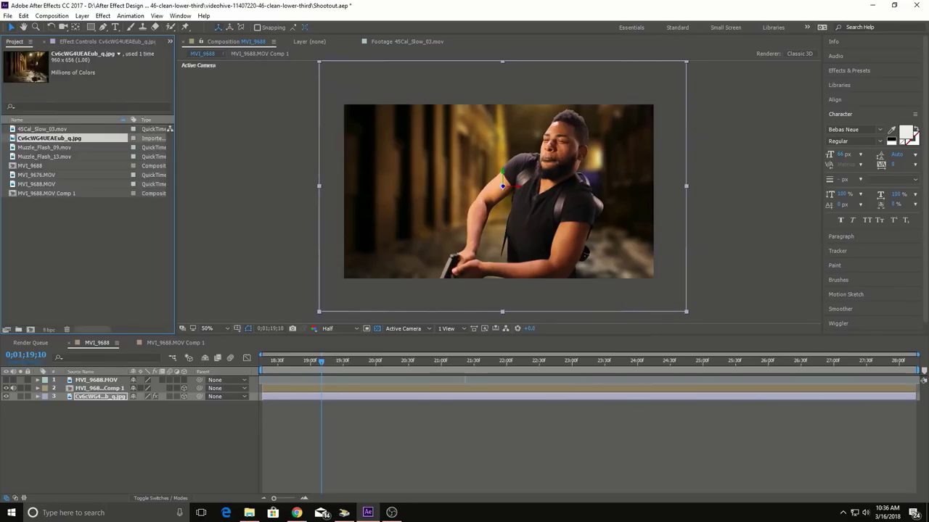